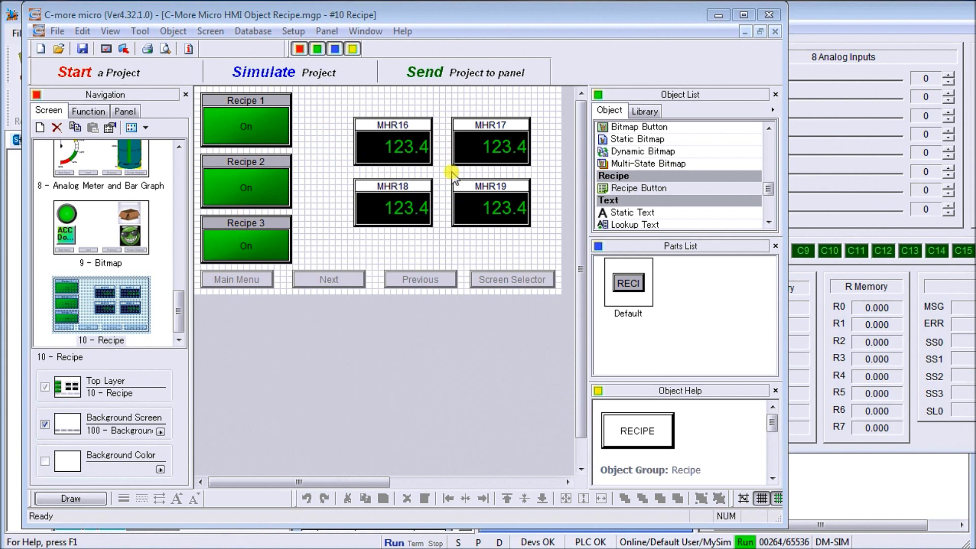
# Step: Slide the Recipe 1, 2 and 3 indicators right to uncover the three RECIPE buttons
pyautogui.click(270, 126)
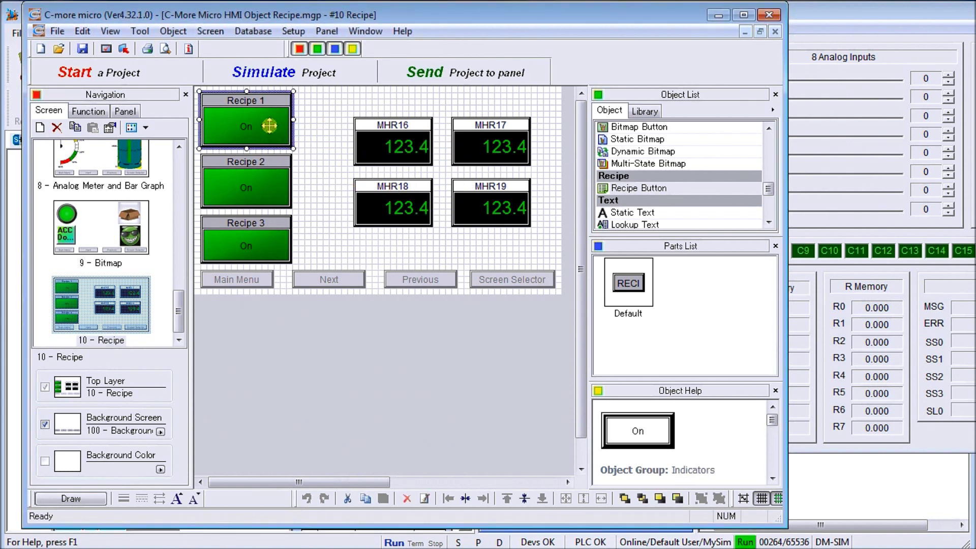
pyautogui.keyDown('shift'); pyautogui.click(255, 172); pyautogui.keyUp('shift')
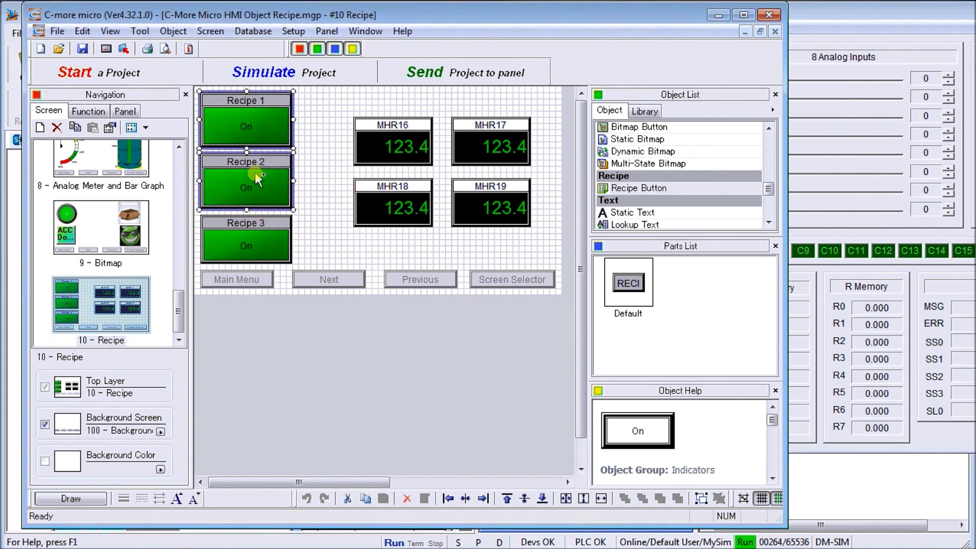
pyautogui.keyDown('shift'); pyautogui.click(255, 244); pyautogui.keyUp('shift')
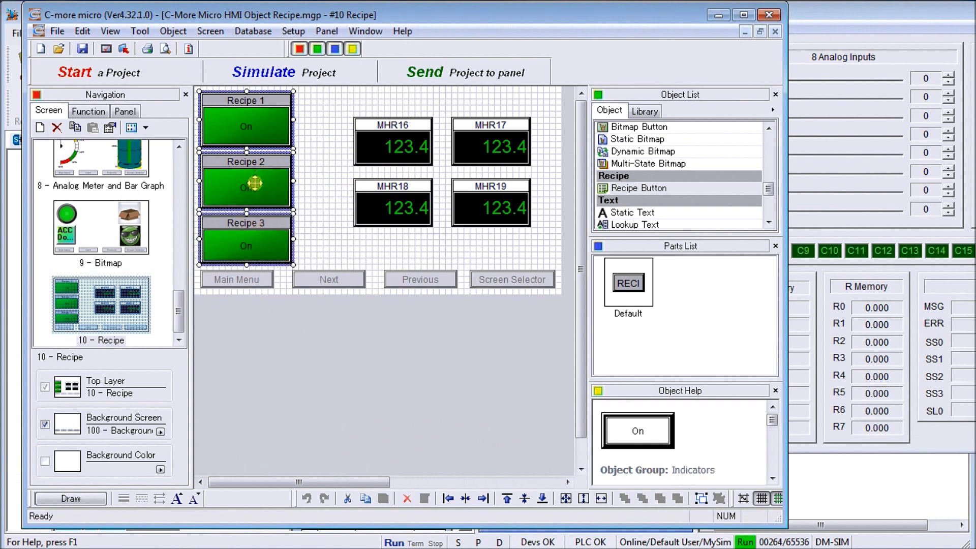
pyautogui.moveTo(256, 172); pyautogui.dragTo(355, 183)
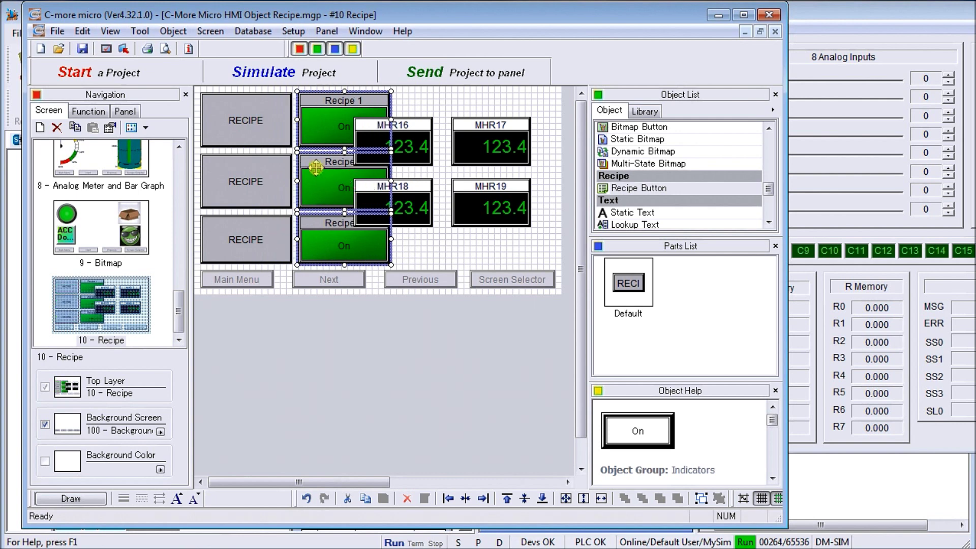
# Step: Open the top RECIPE button's Recipe properties
pyautogui.click(230, 120)
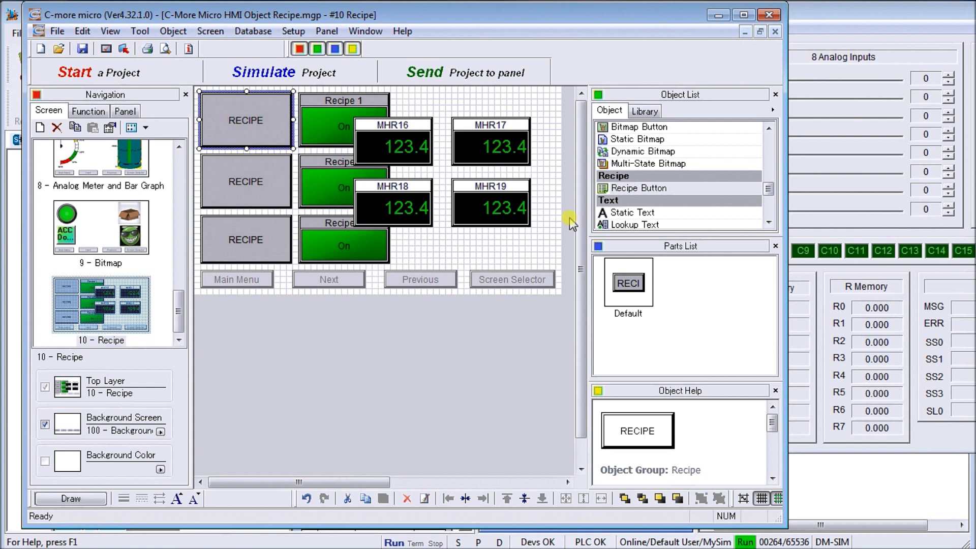
pyautogui.click(639, 189)
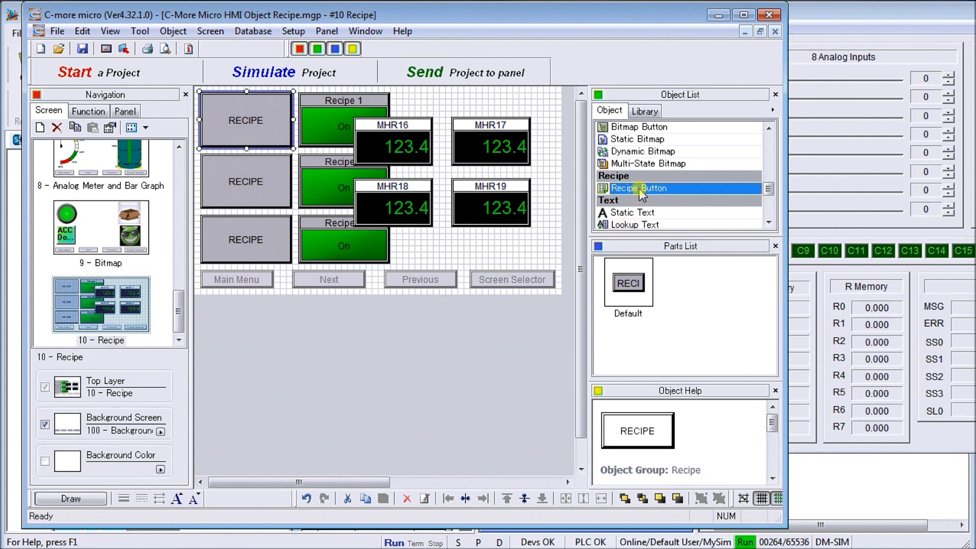
pyautogui.doubleClick(243, 131)
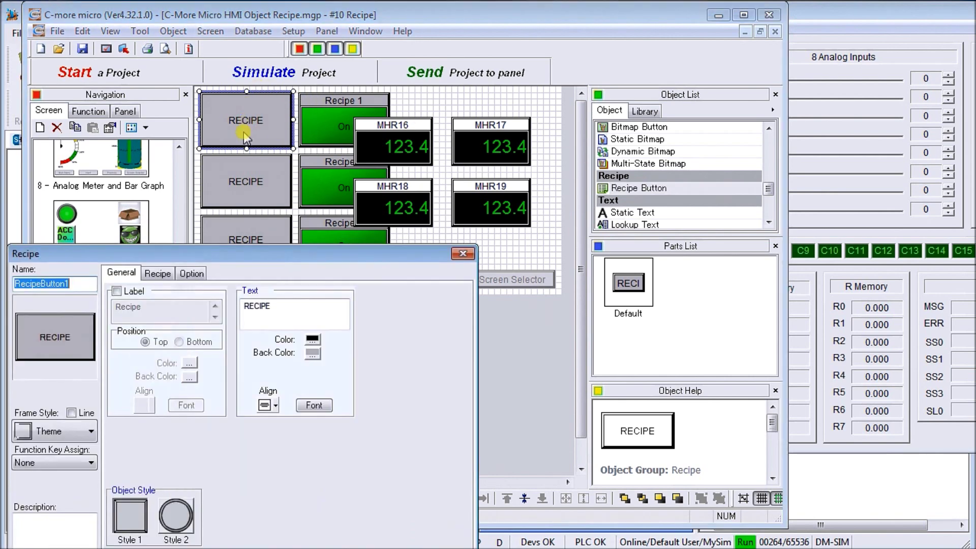
pyautogui.moveTo(239, 262); pyautogui.dragTo(261, 154)
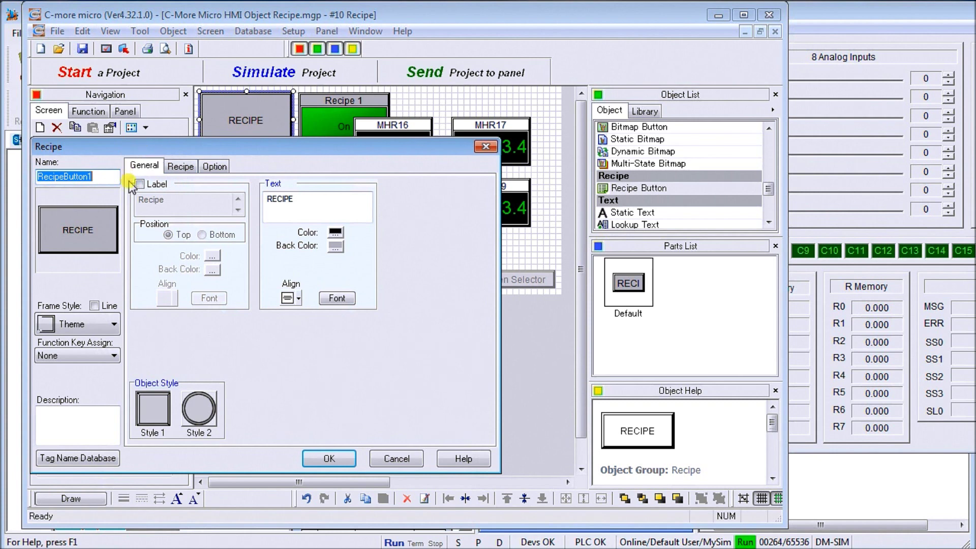
pyautogui.click(181, 167)
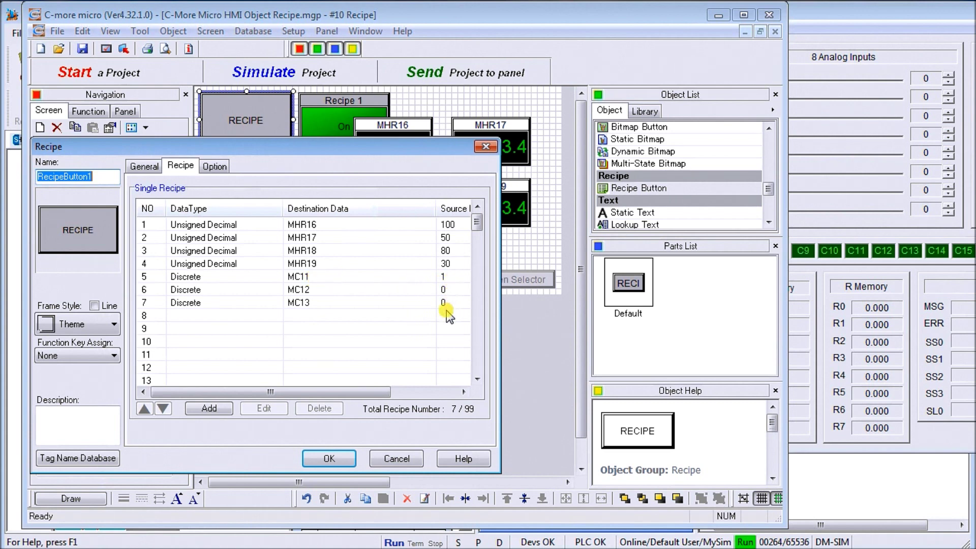
# Step: Review RecipeButton1 loading 100, 50, 80, 30 into MHR16–MHR19 with MC11 on, then confirm
pyautogui.click(216, 168)
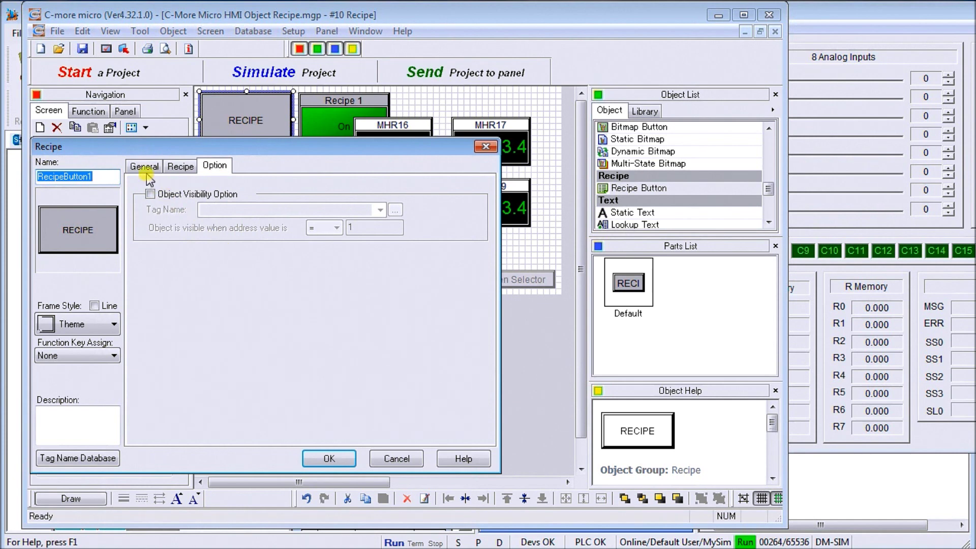
pyautogui.click(173, 167)
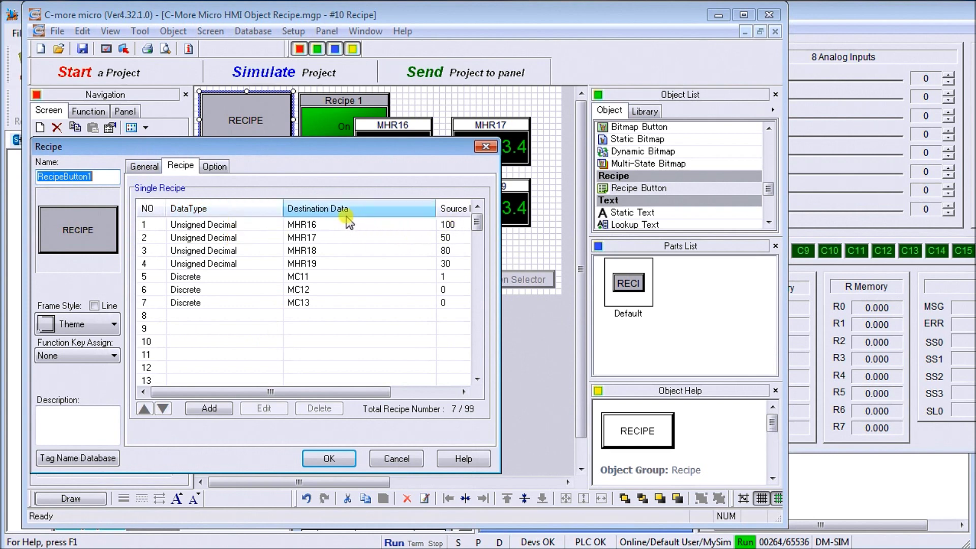
pyautogui.click(339, 459)
# Step: Review RecipeButton2 loading 20, 100, 50, 10 into MHR16–MHR19 with MC12 on, then close it
pyautogui.click(236, 181)
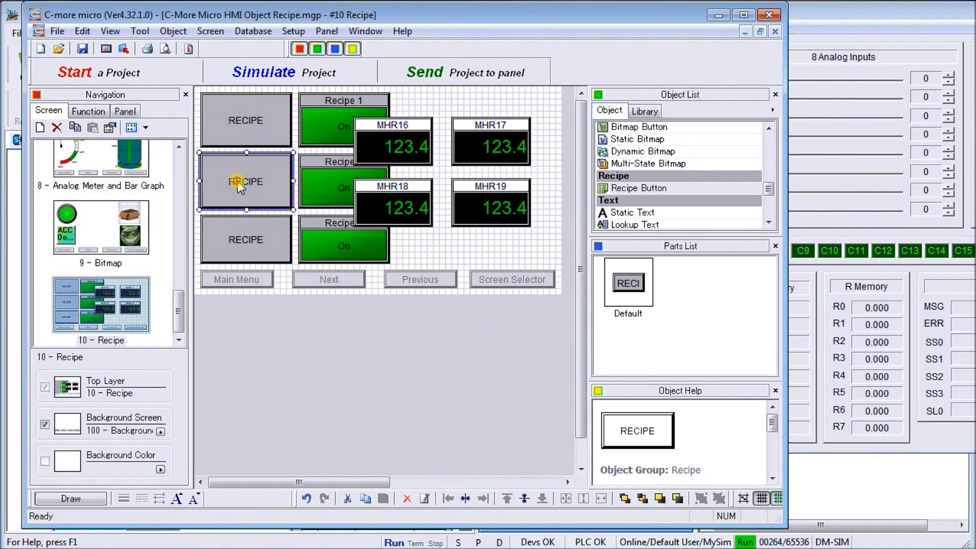
pyautogui.doubleClick(236, 181)
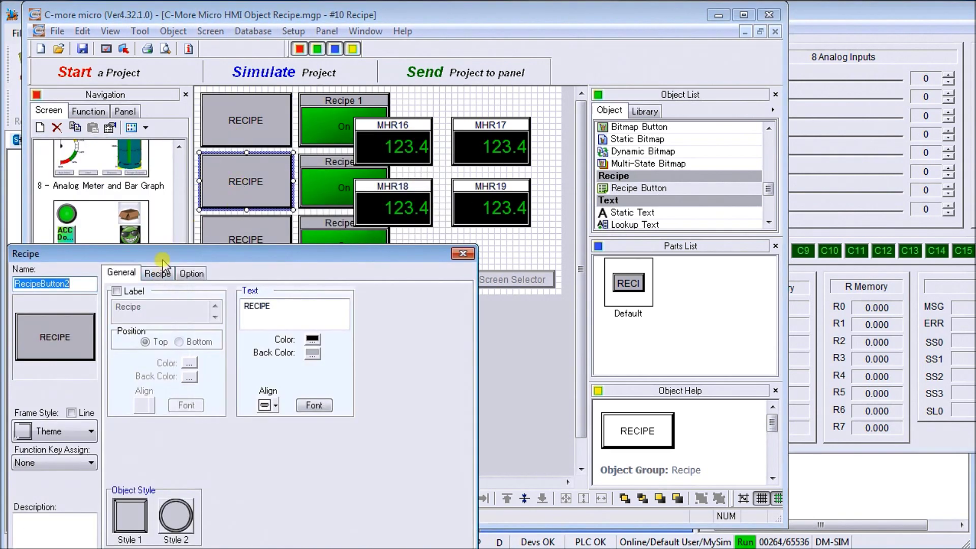
pyautogui.moveTo(160, 256); pyautogui.dragTo(171, 198)
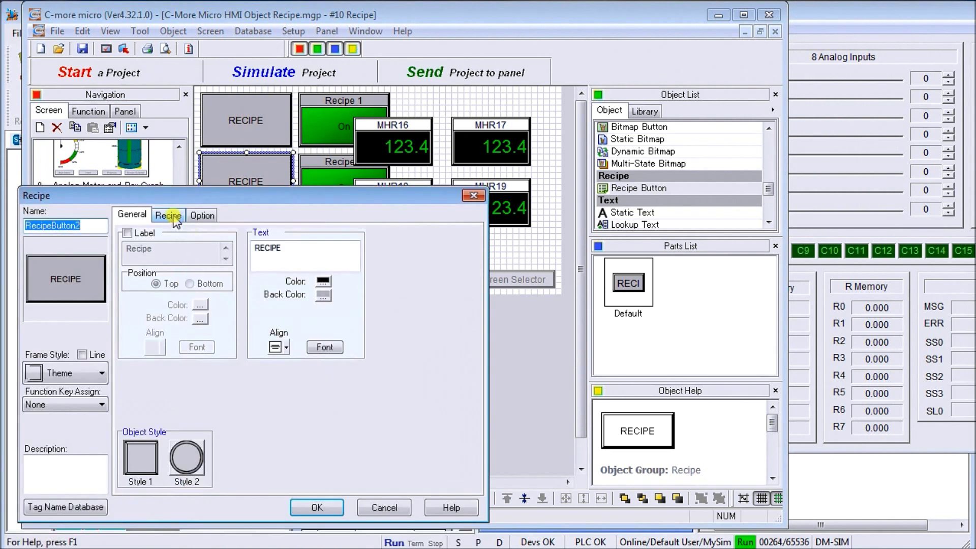
pyautogui.click(169, 215)
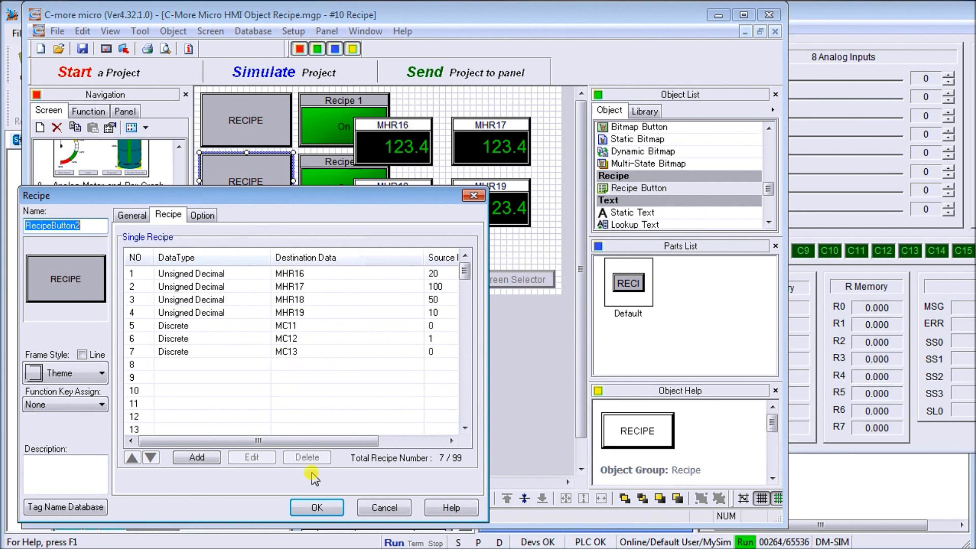
pyautogui.click(316, 506)
# Step: Check RecipeButton3 loads 50, 60, 70, 100 into MHR16–MHR19 with MC13 on, then close it
pyautogui.click(236, 236)
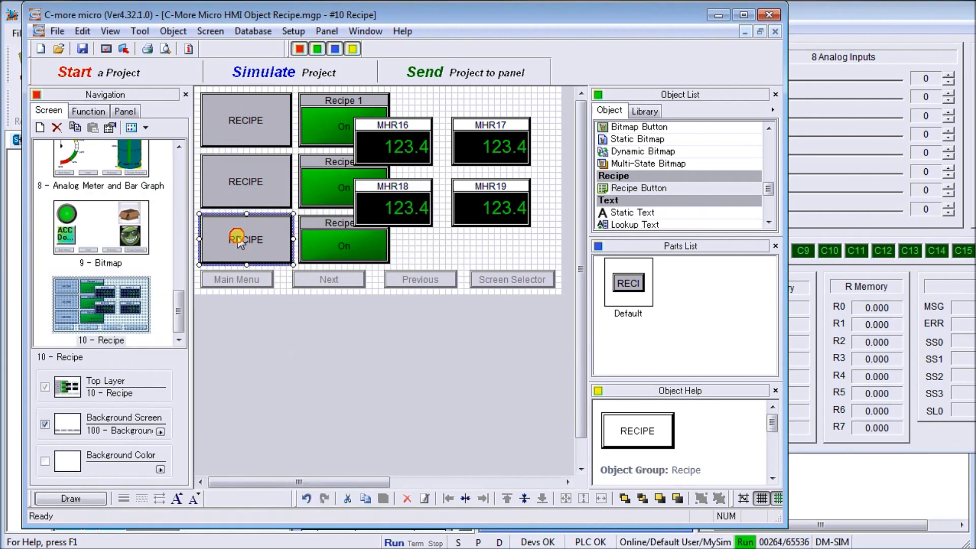
pyautogui.doubleClick(237, 239)
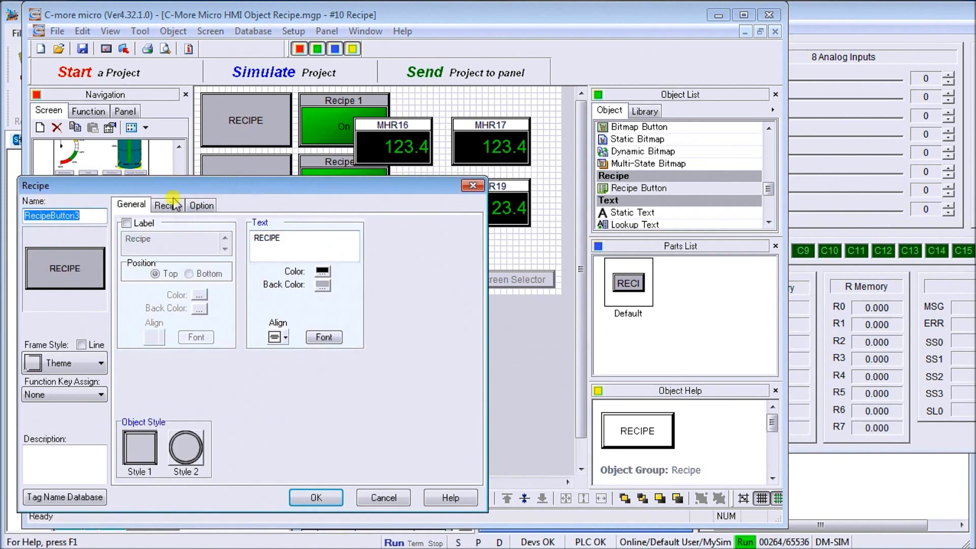
pyautogui.click(170, 204)
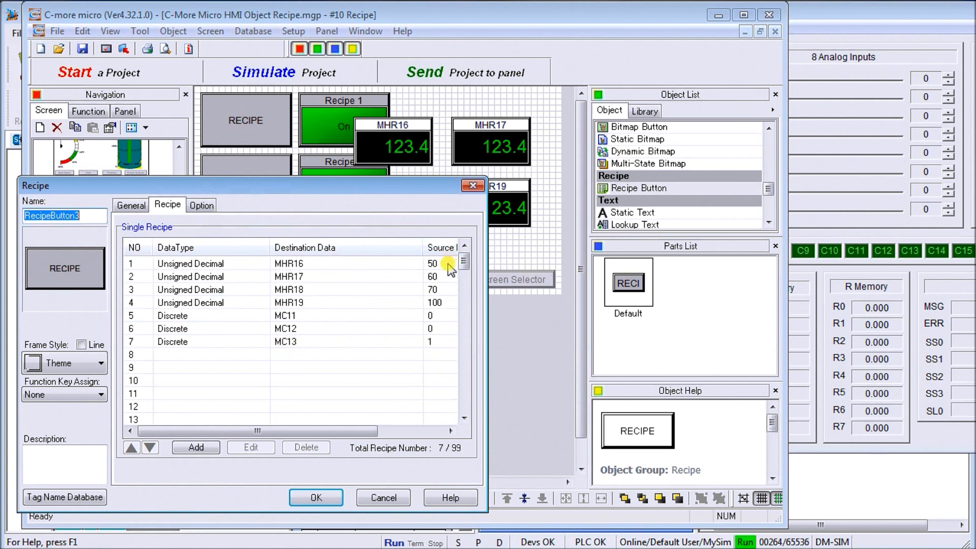
pyautogui.moveTo(375, 431); pyautogui.dragTo(416, 433)
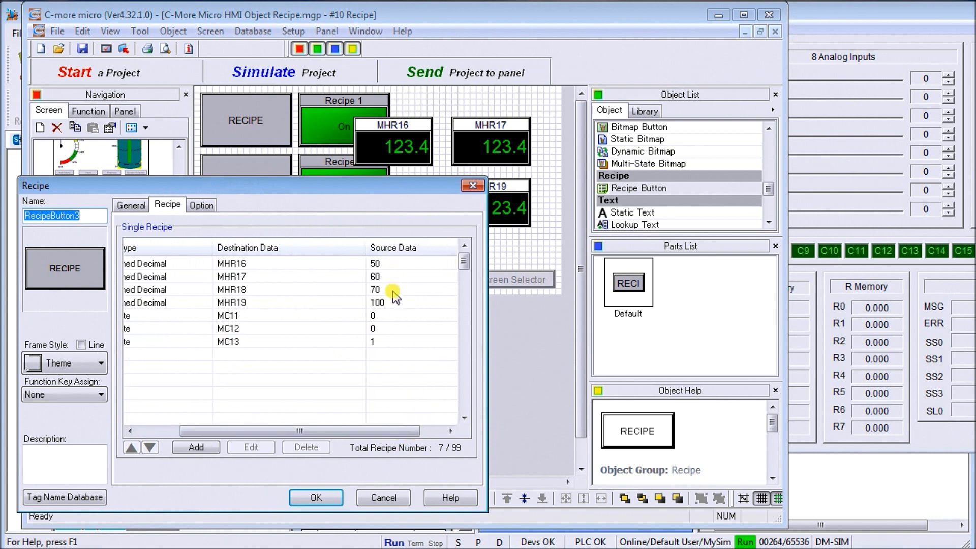
pyautogui.moveTo(359, 431); pyautogui.dragTo(289, 432)
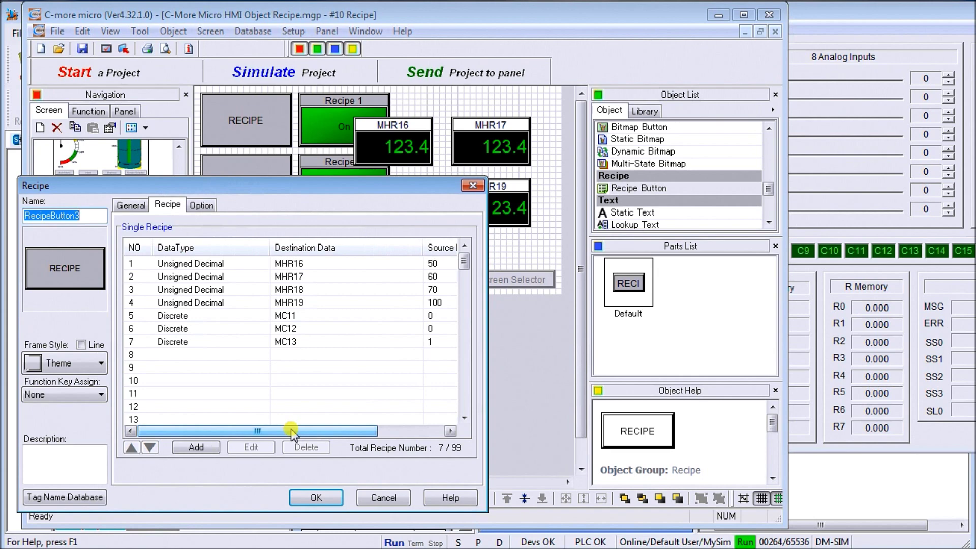
pyautogui.click(323, 502)
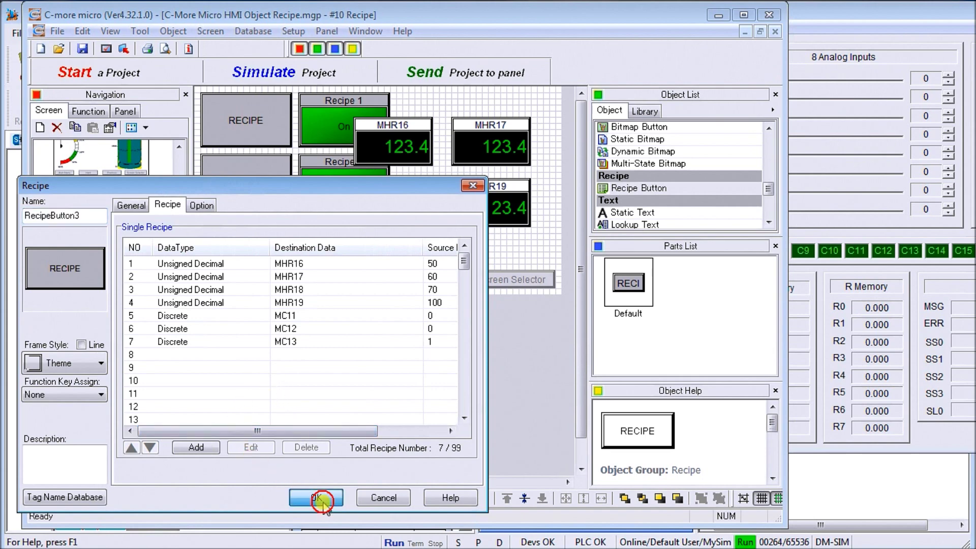
pyautogui.click(324, 123)
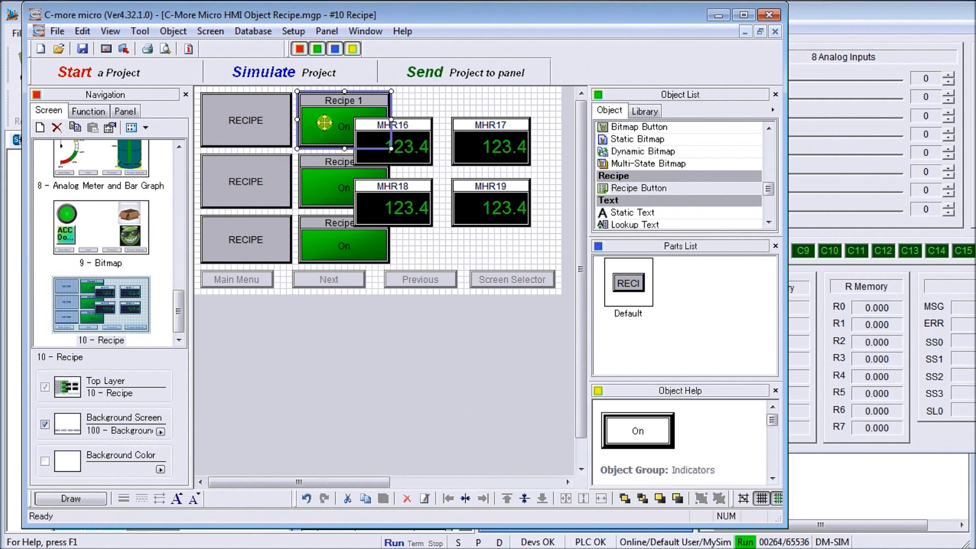
# Step: Verify the Recipe 1, 2 and 3 indicators use tags MC11, MC12 and MC13
pyautogui.doubleClick(325, 123)
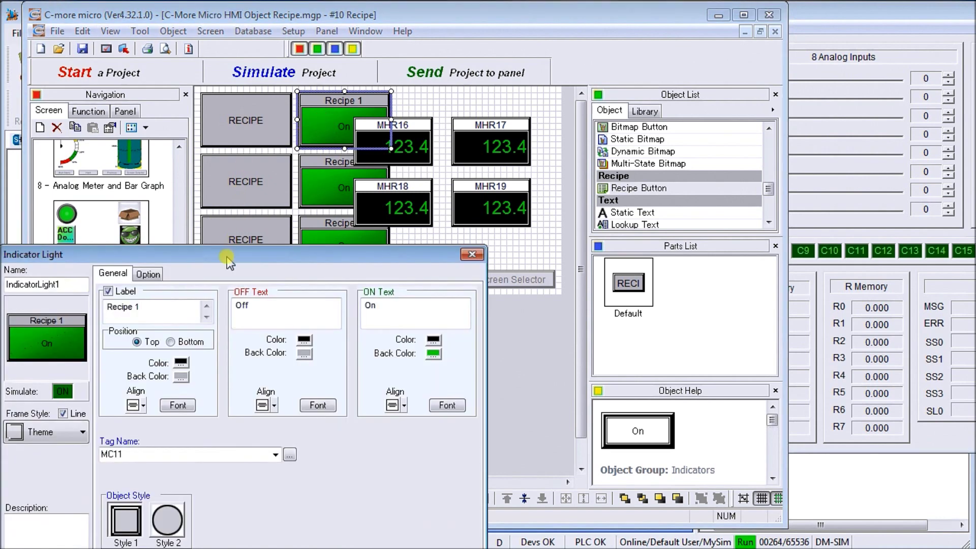
pyautogui.moveTo(227, 258); pyautogui.dragTo(265, 183)
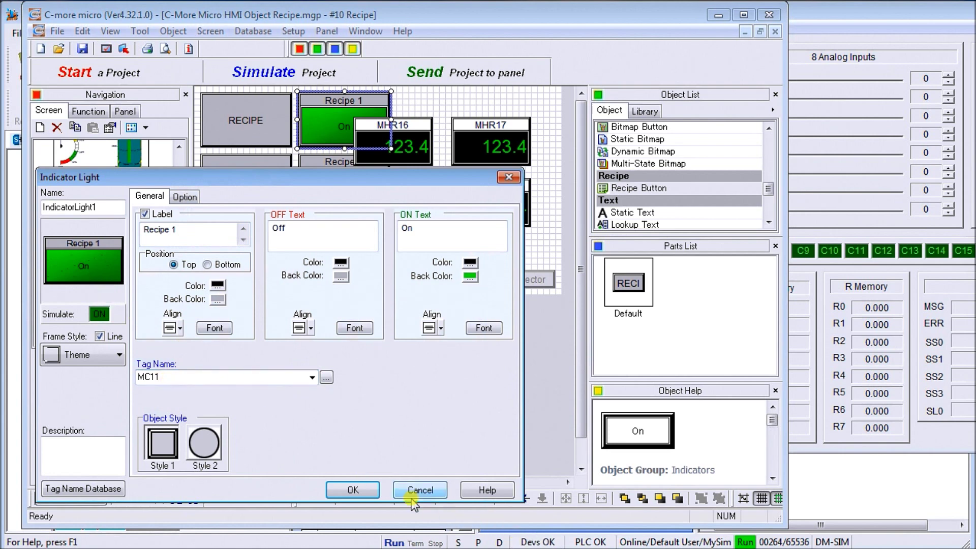
pyautogui.click(352, 489)
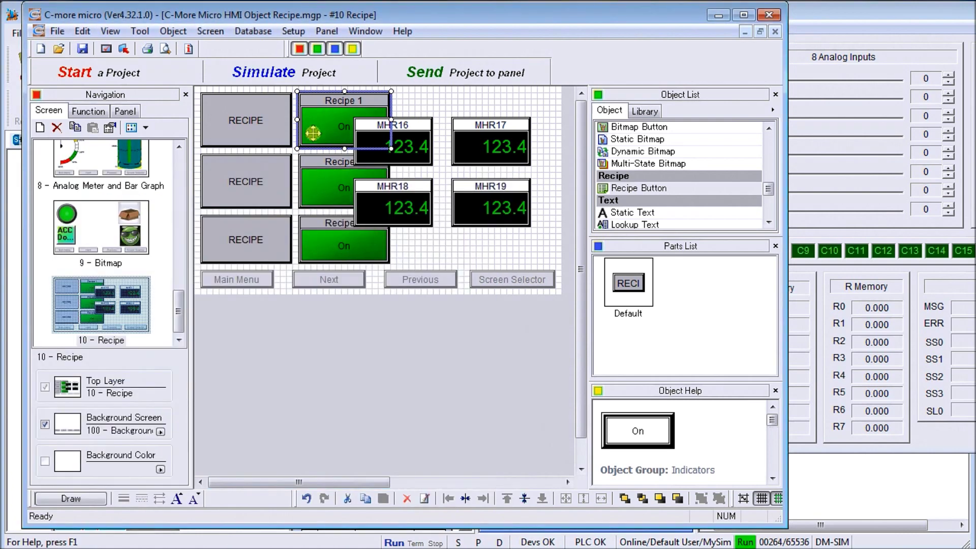
pyautogui.doubleClick(310, 190)
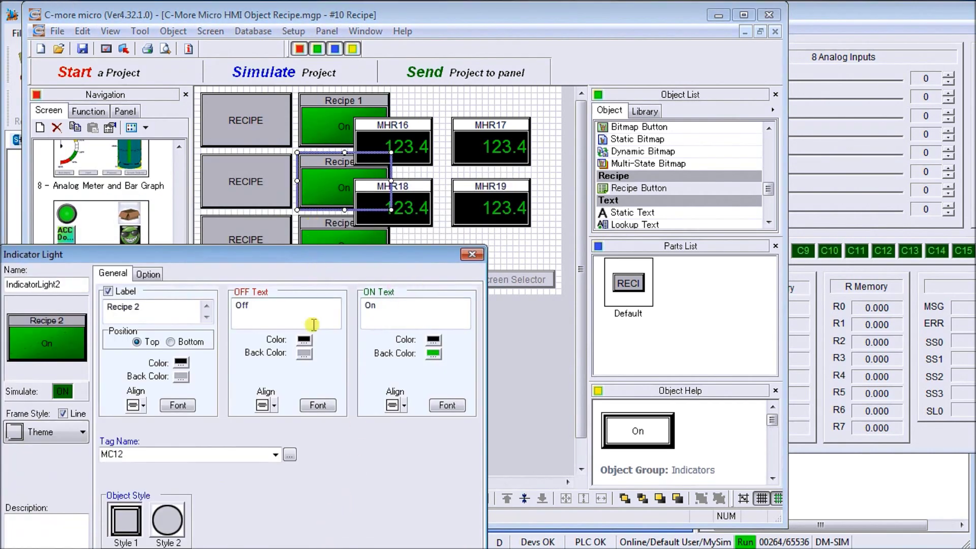
pyautogui.moveTo(267, 254); pyautogui.dragTo(293, 199)
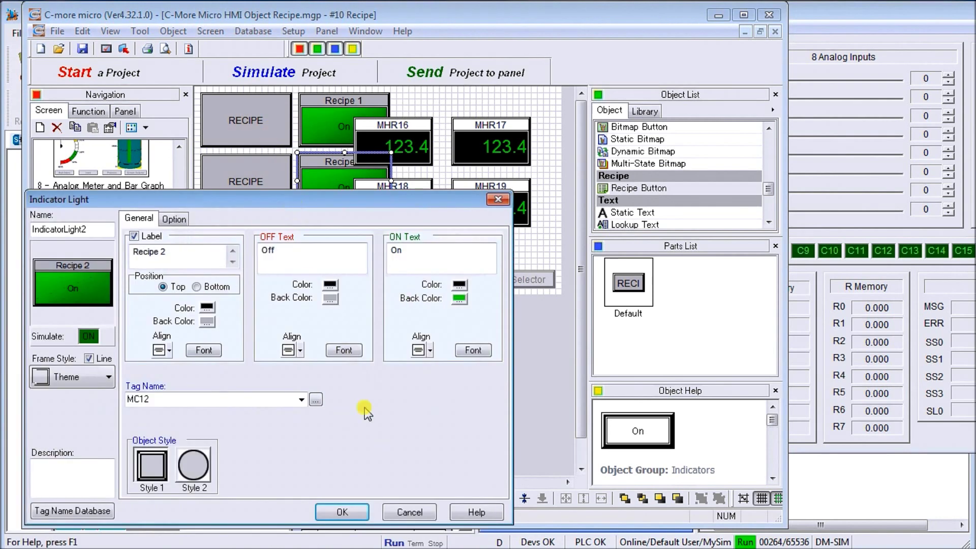
pyautogui.click(348, 512)
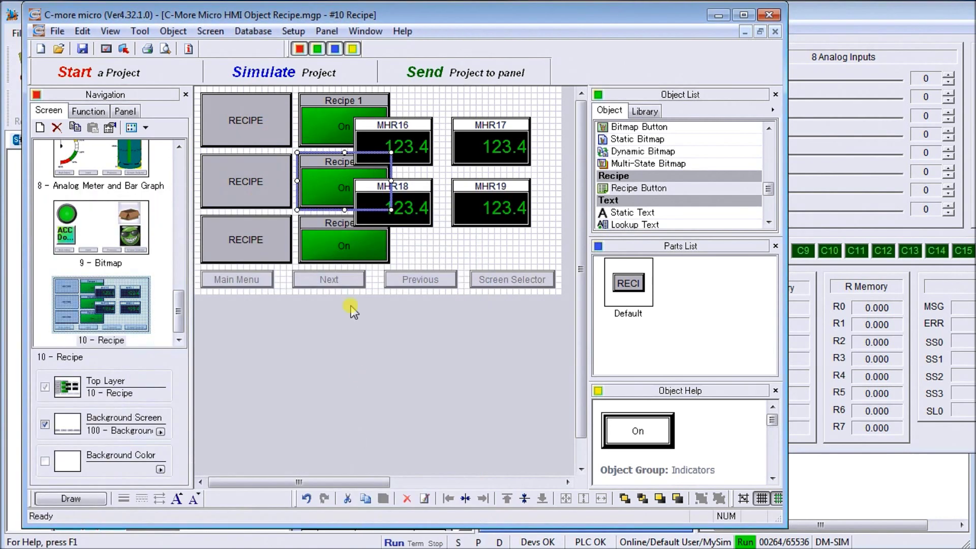
pyautogui.doubleClick(329, 234)
pyautogui.moveTo(235, 254); pyautogui.dragTo(257, 198)
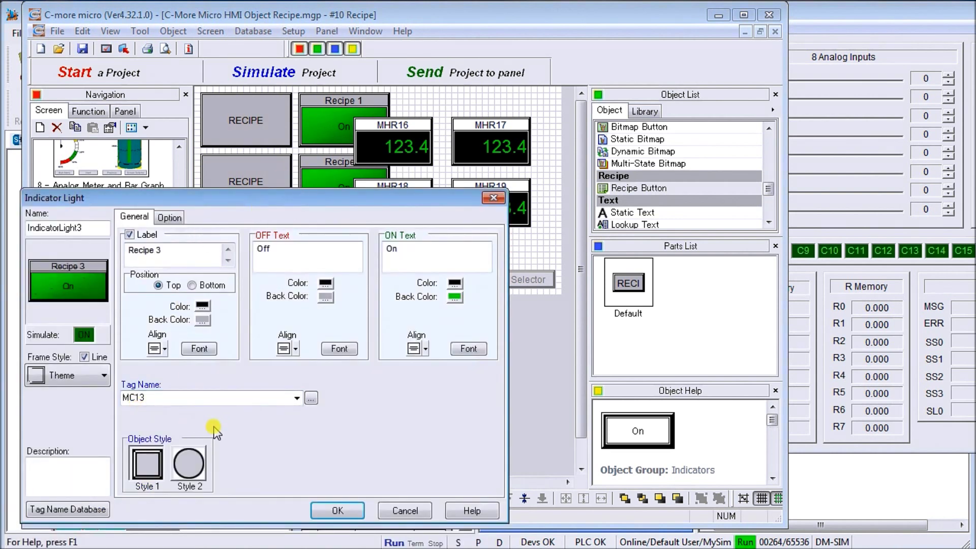
pyautogui.click(337, 510)
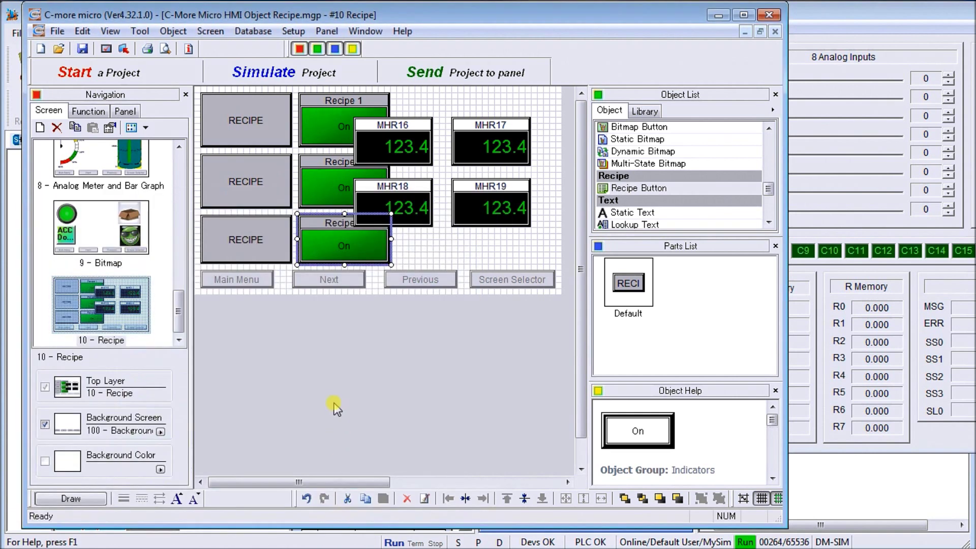
# Step: Move the Recipe 1–3 indicators left back onto their RECIPE buttons
pyautogui.click(331, 123)
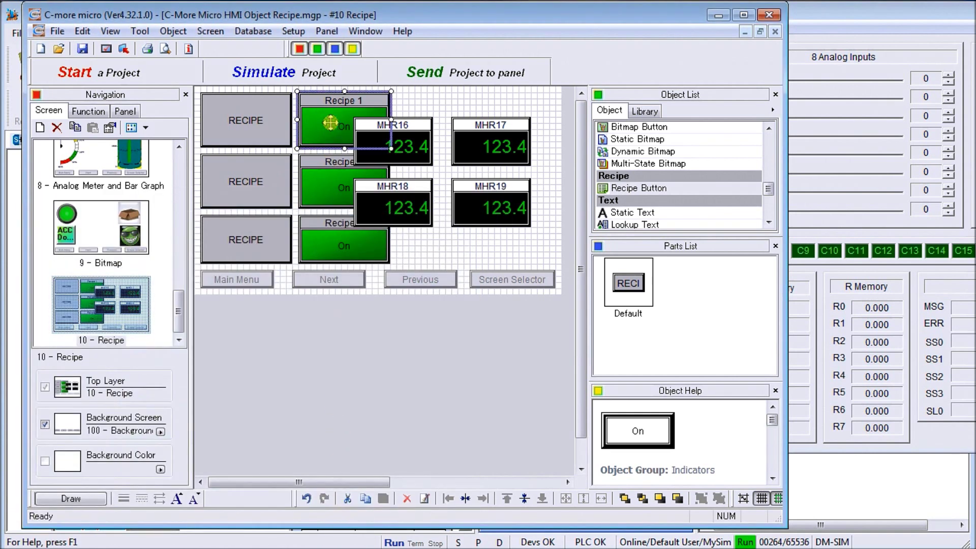
pyautogui.keyDown('shift'); pyautogui.click(325, 188); pyautogui.keyUp('shift')
pyautogui.keyDown('shift'); pyautogui.click(315, 247); pyautogui.keyUp('shift')
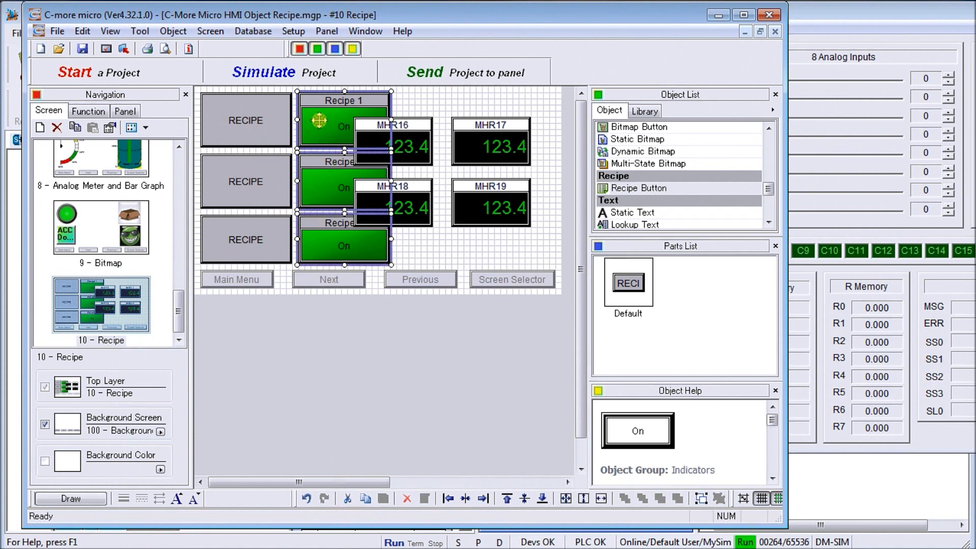
pyautogui.moveTo(318, 120); pyautogui.dragTo(221, 120)
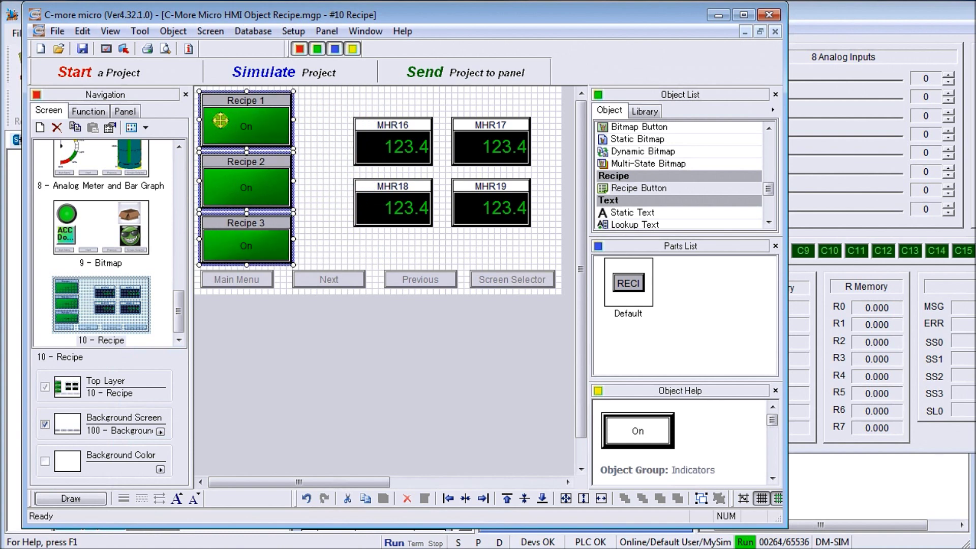
pyautogui.click(333, 143)
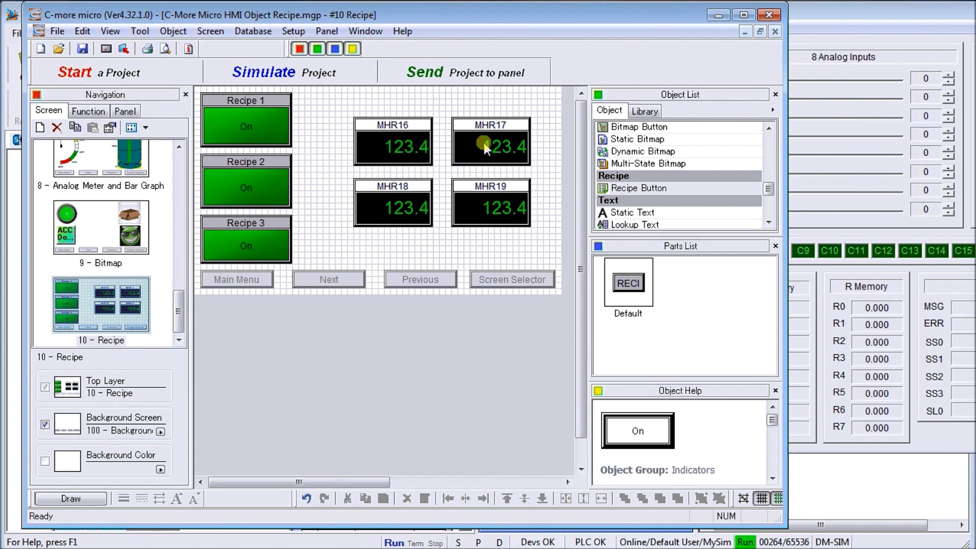
pyautogui.doubleClick(411, 136)
pyautogui.moveTo(267, 258); pyautogui.dragTo(284, 158)
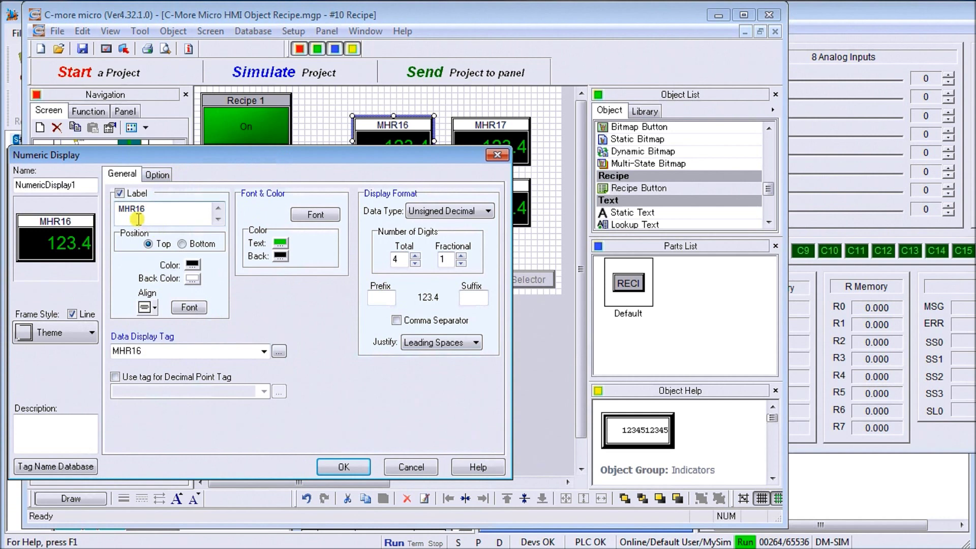
pyautogui.click(146, 216)
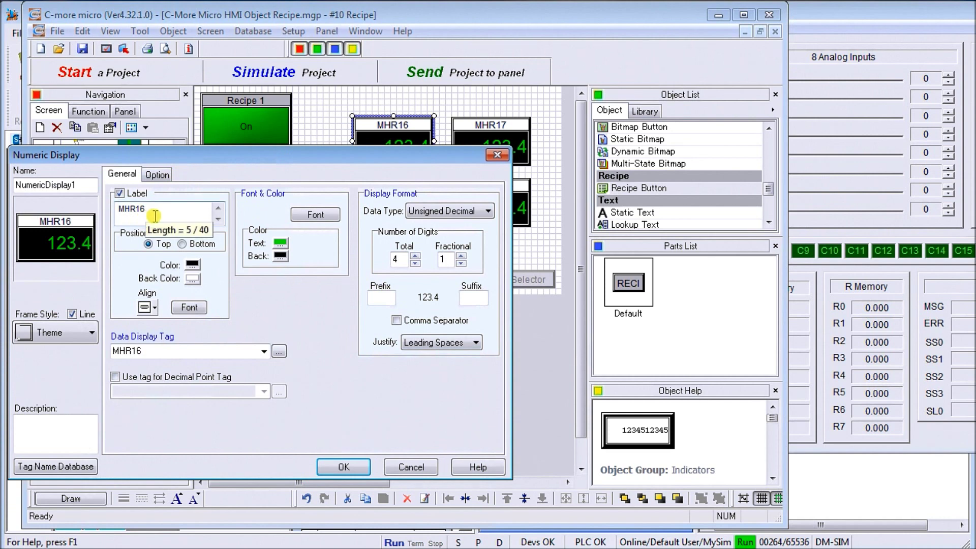
pyautogui.click(143, 357)
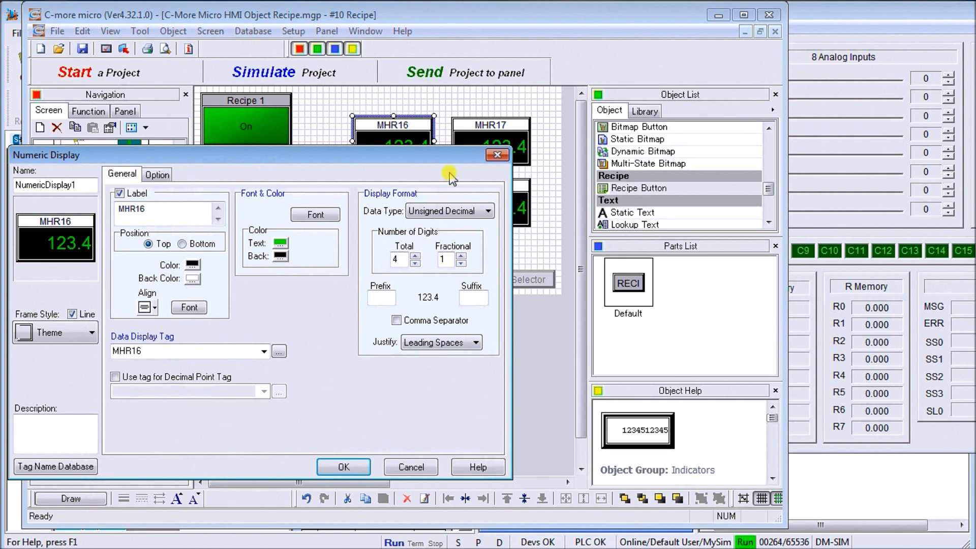
pyautogui.click(346, 468)
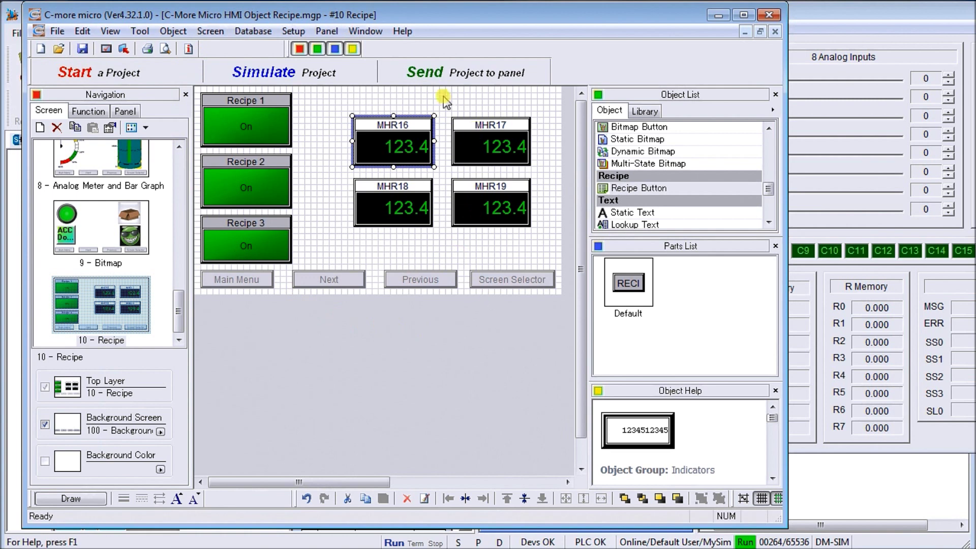
pyautogui.click(314, 78)
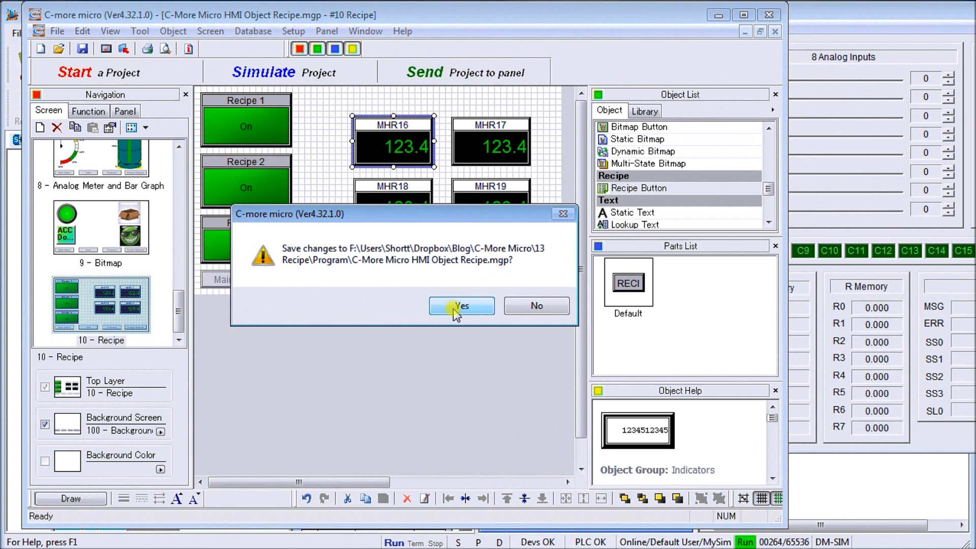
# Step: Save the project and show the 10 - Recipe screen in simulation
pyautogui.click(455, 307)
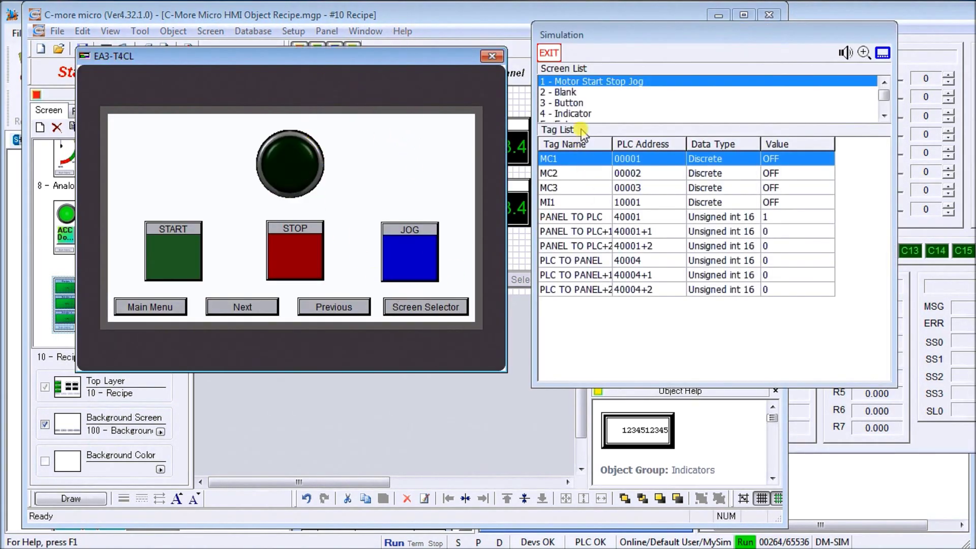
pyautogui.moveTo(884, 96); pyautogui.dragTo(884, 107)
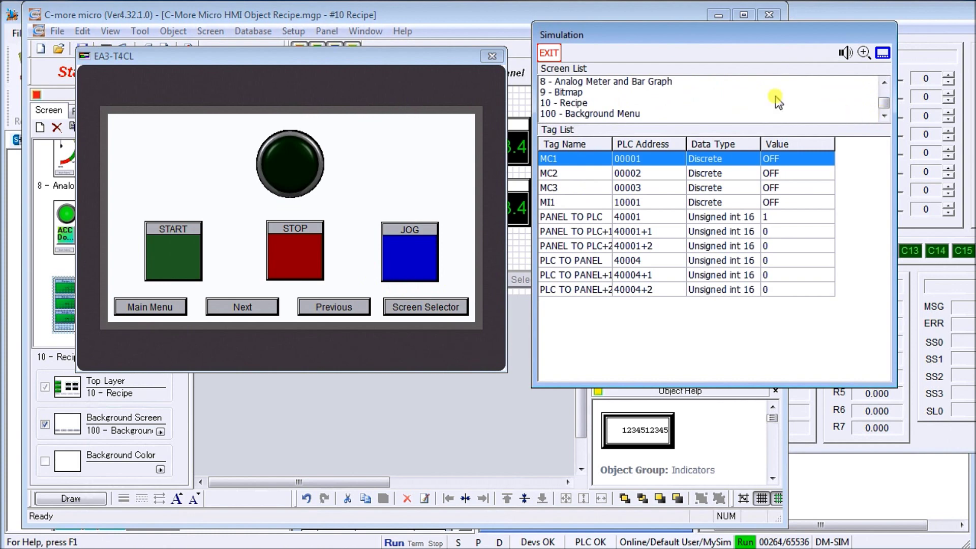
pyautogui.click(574, 103)
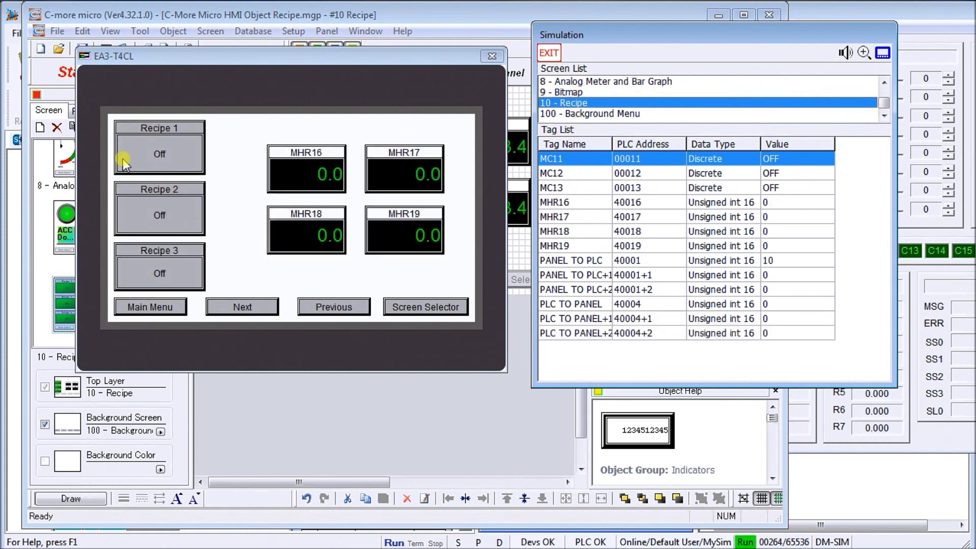
# Step: Load Recipe 1, 2 and 3 in turn into MHR16–MHR19, then end the simulation
pyautogui.click(154, 156)
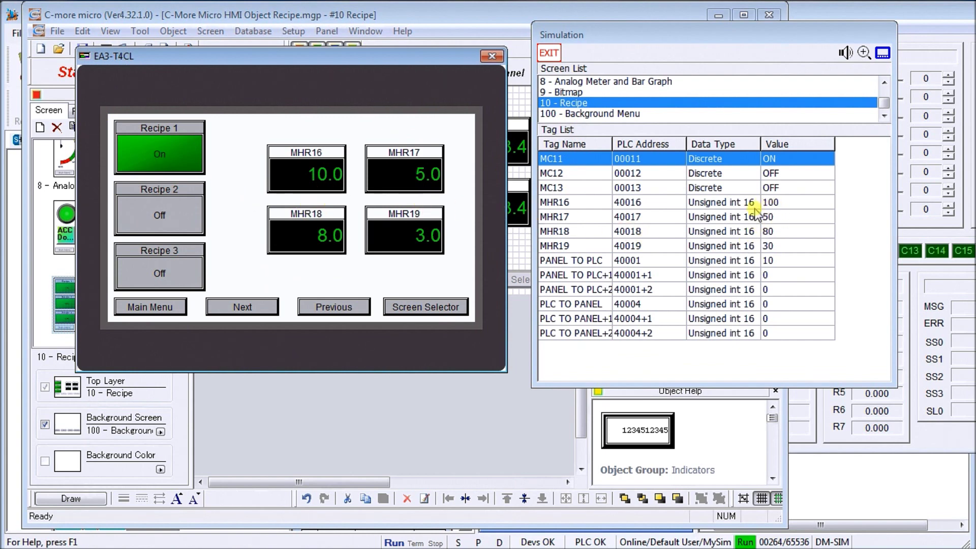
pyautogui.click(154, 215)
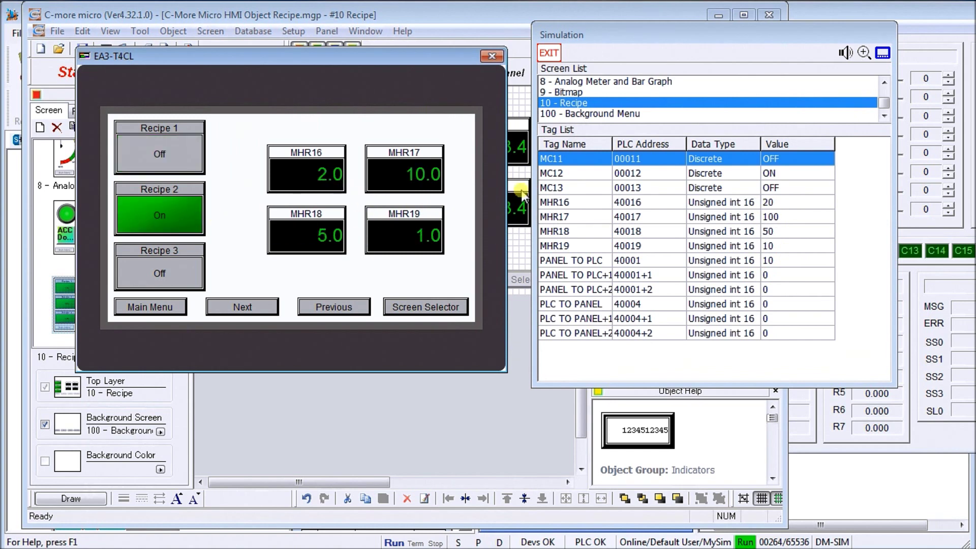
pyautogui.click(171, 264)
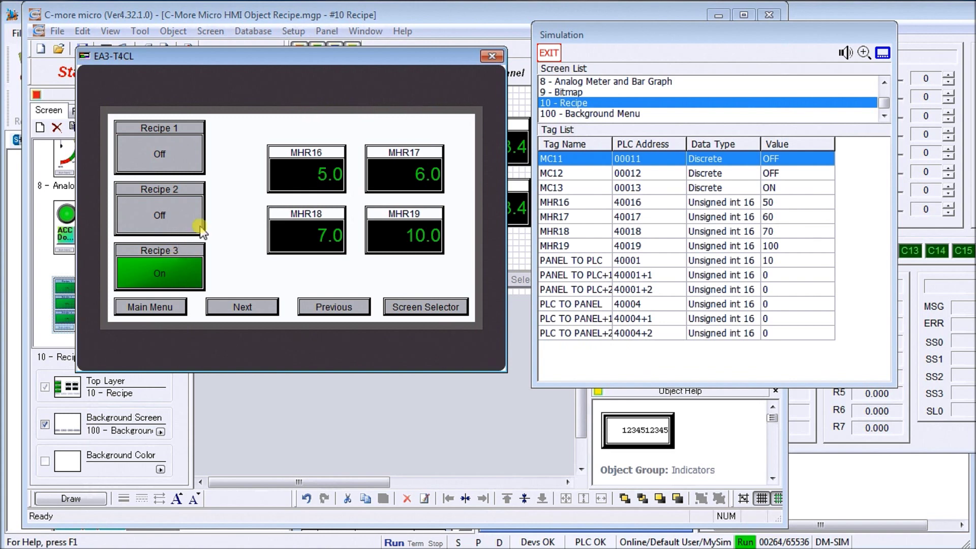
pyautogui.click(549, 53)
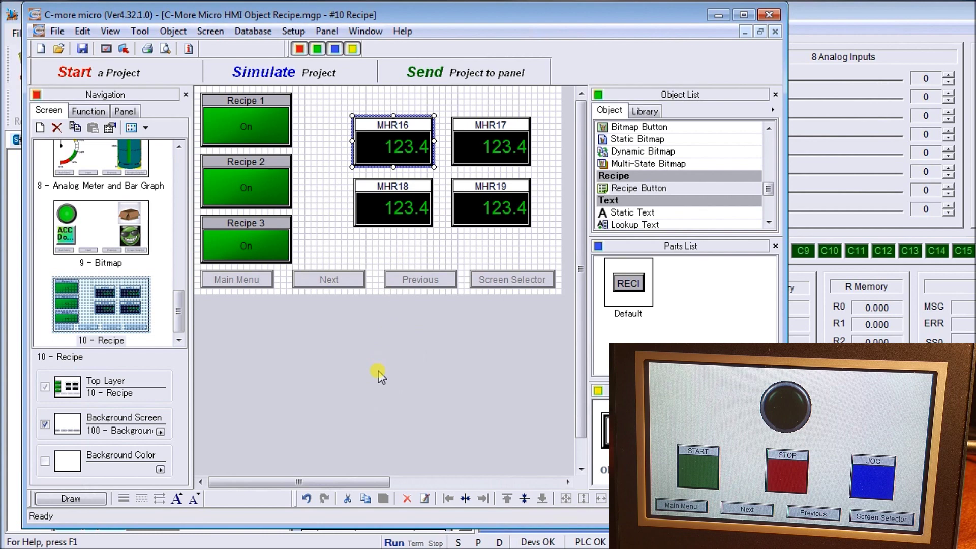
# Step: Send the recipe project to the C-more Micro panel over Ethernet
pyautogui.click(445, 76)
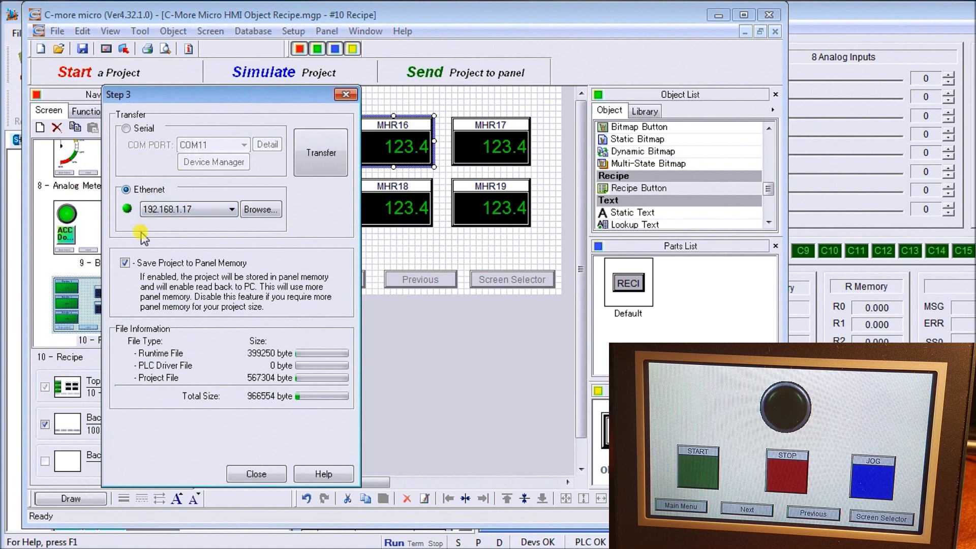
pyautogui.click(326, 156)
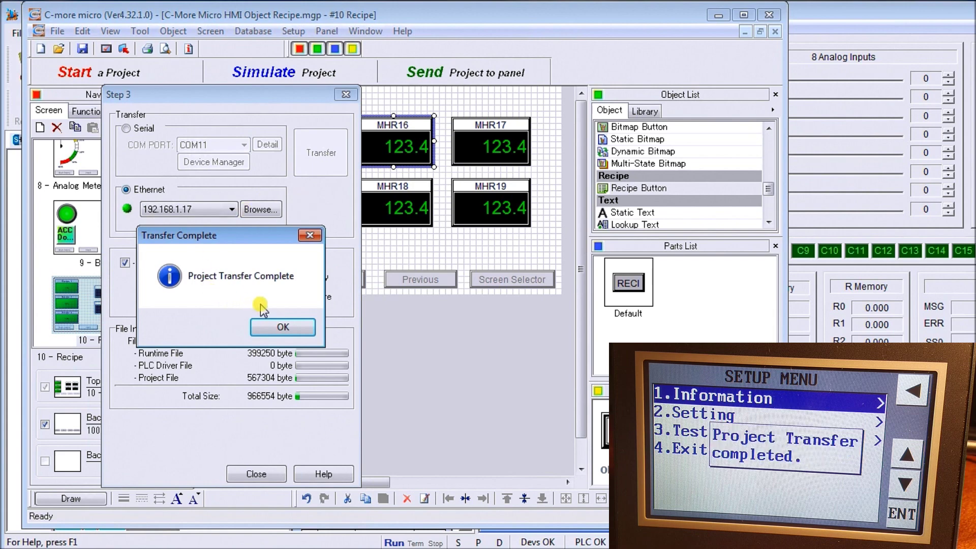
pyautogui.click(281, 328)
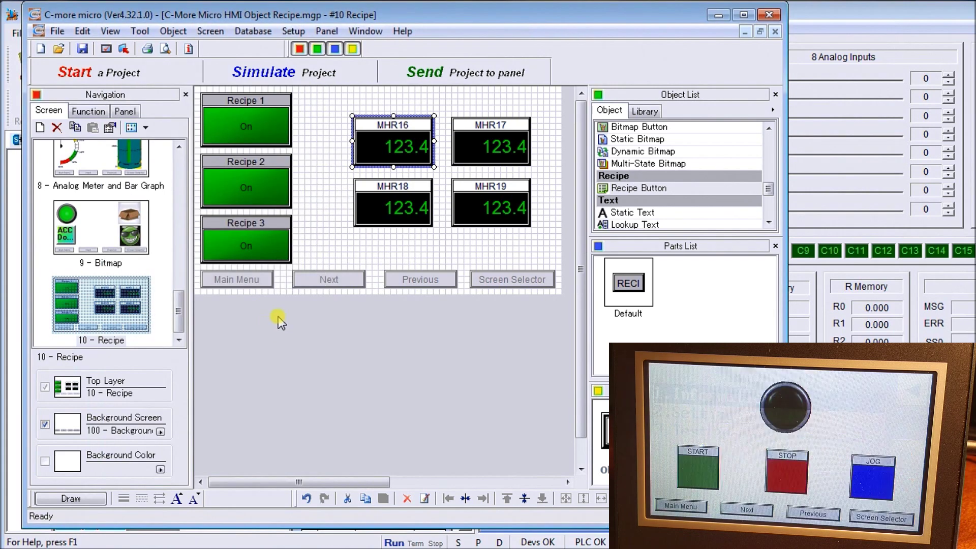
# Step: Minimize C-more Micro and bring the Do-more ladder program forward
pyautogui.click(715, 15)
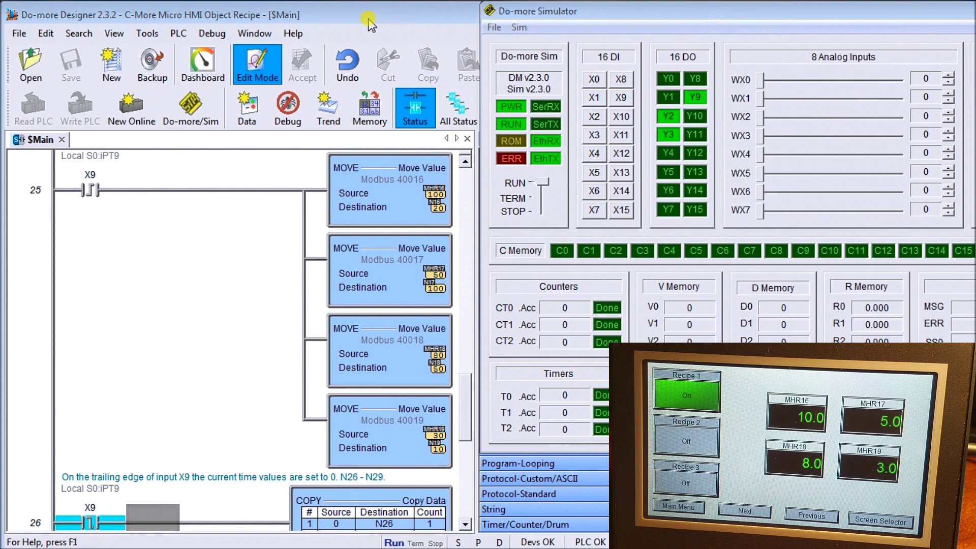
pyautogui.click(369, 19)
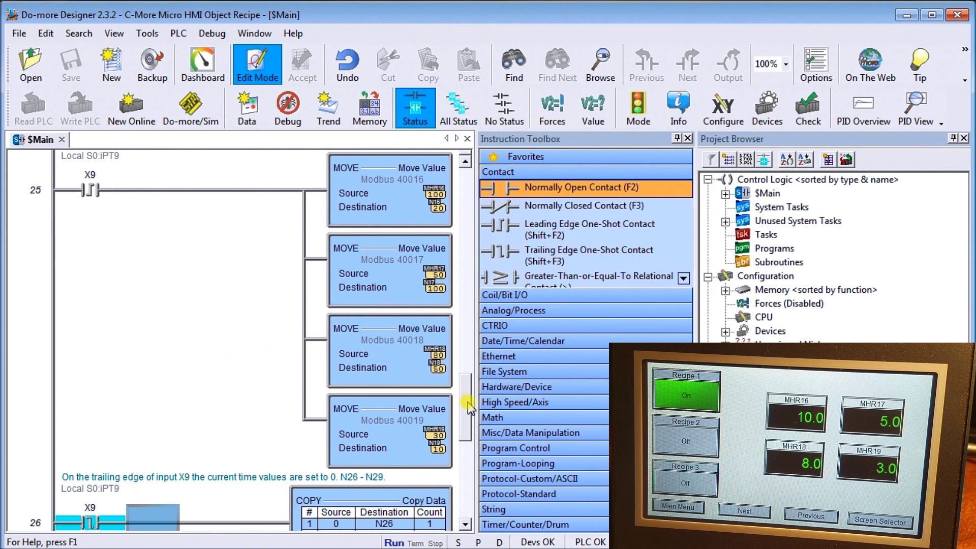
# Step: Scroll the ladder through recipe rungs 25–31, then switch back to Do-more Simulator
pyautogui.moveTo(465, 407); pyautogui.dragTo(469, 419)
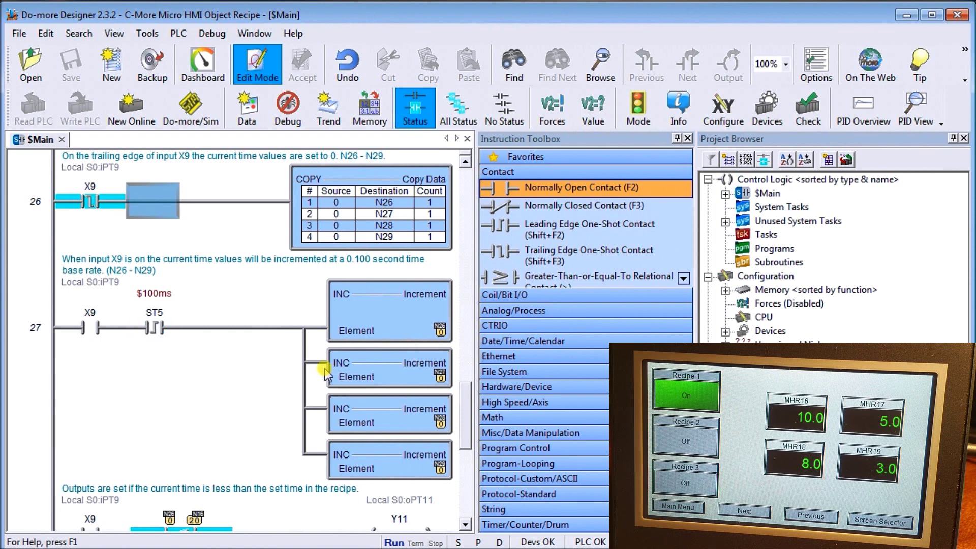
pyautogui.moveTo(464, 411); pyautogui.dragTo(467, 432)
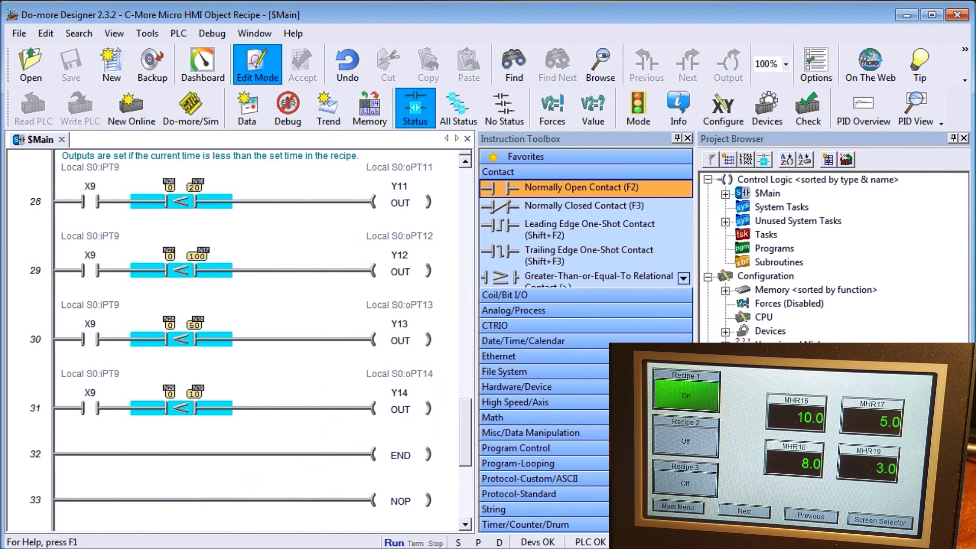
pyautogui.hotkey('alt', 'Tab')
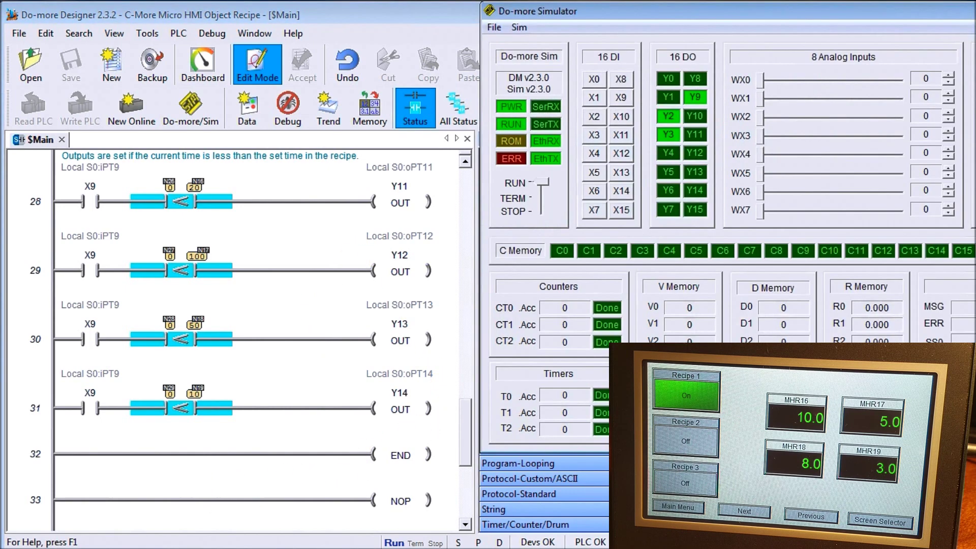
# Step: Toggle simulator input X9 on, off, then on again so the timers run against Recipe 1
pyautogui.click(622, 99)
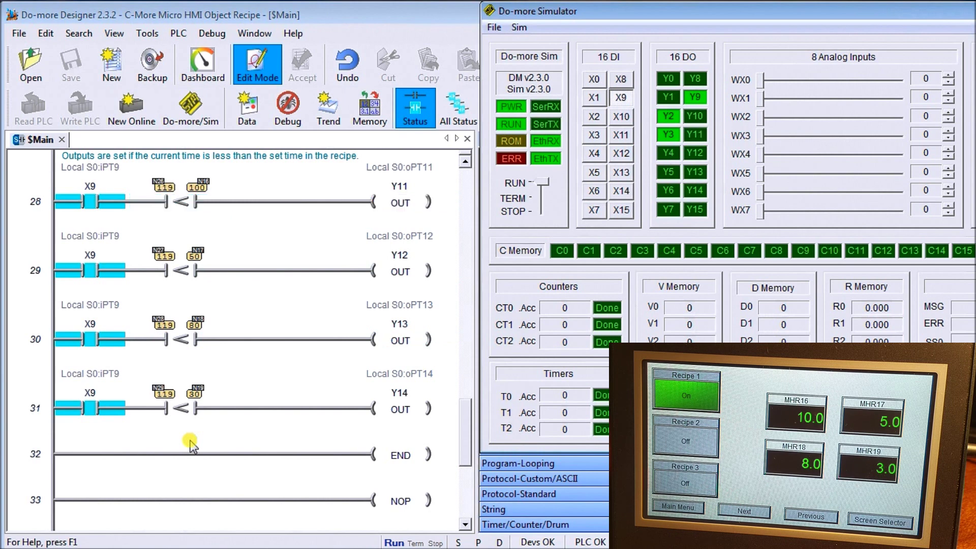
pyautogui.click(622, 98)
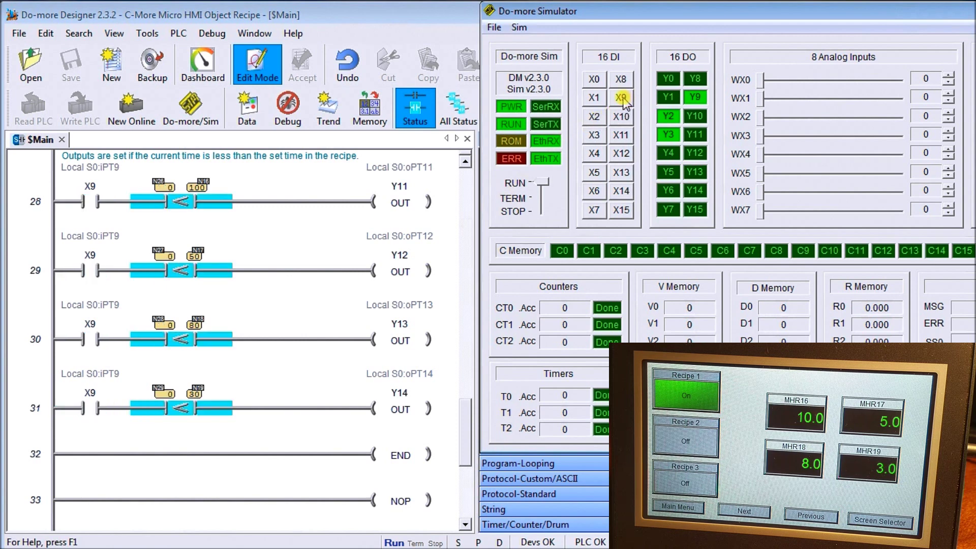
pyautogui.click(622, 98)
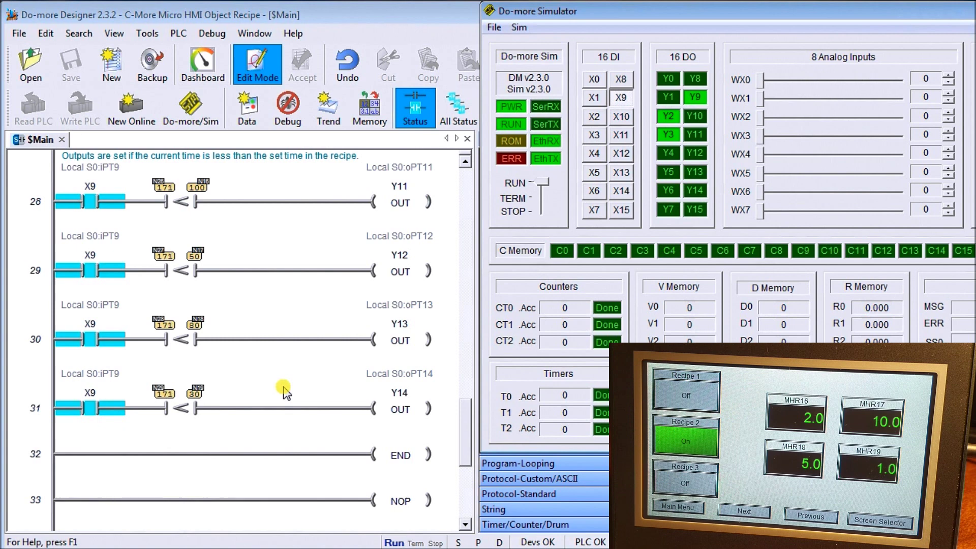
# Step: Cycle X9 off and on to rerun the timers with Recipe 2 set times 20, 100, 50, 10
pyautogui.click(621, 98)
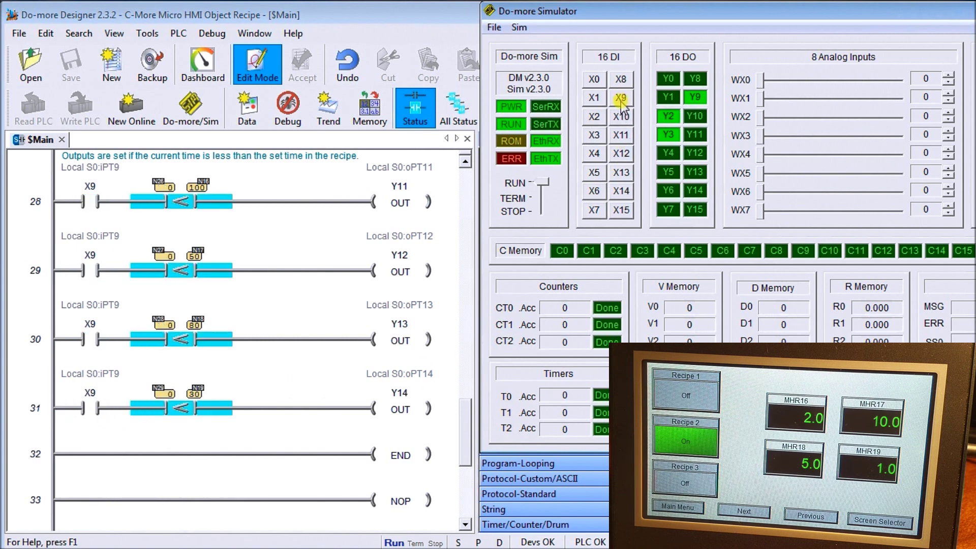
pyautogui.click(621, 99)
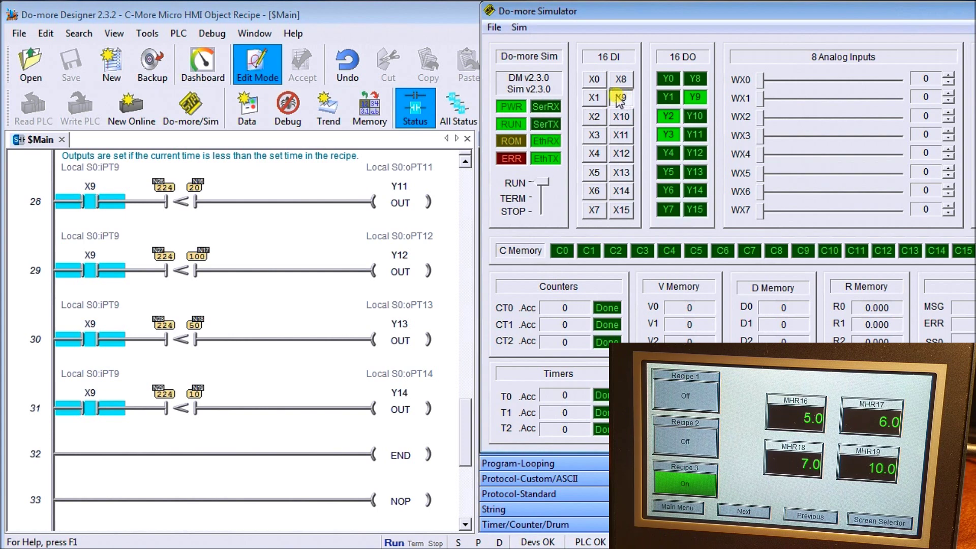
# Step: Cycle X9 off and on to rerun the timers with Recipe 3 set times 50, 60, 70, 100
pyautogui.click(619, 99)
pyautogui.click(621, 99)
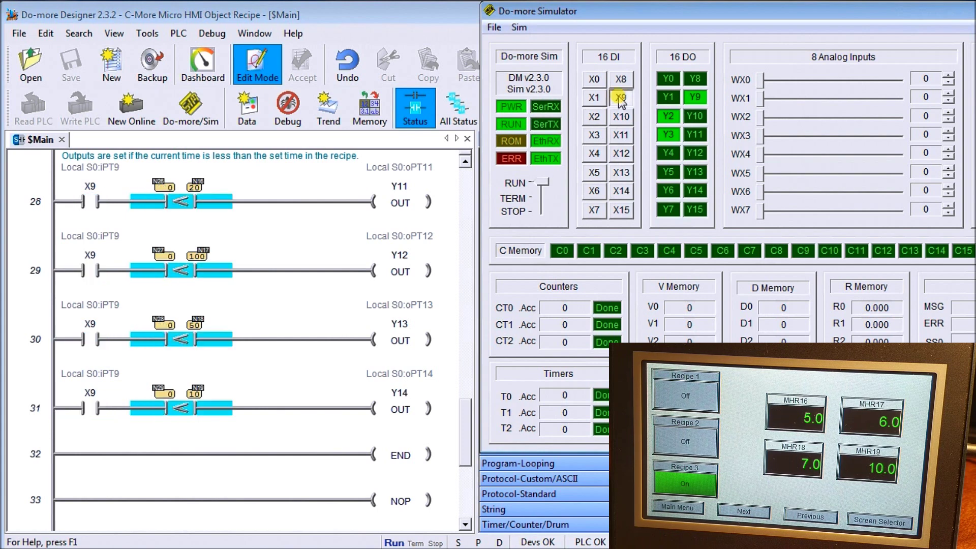